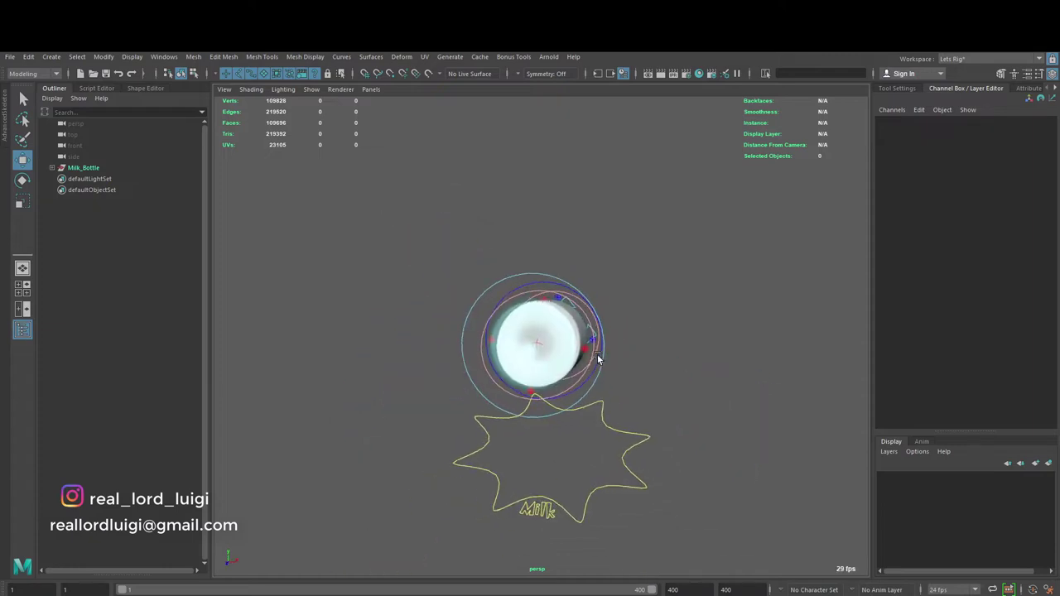
# Pull Upper_Squash_CON upward and scrub its Height from -5.9 to 10 so the bottle stretches tall.
pyautogui.moveTo(661, 510); pyautogui.dragTo(651, 509)
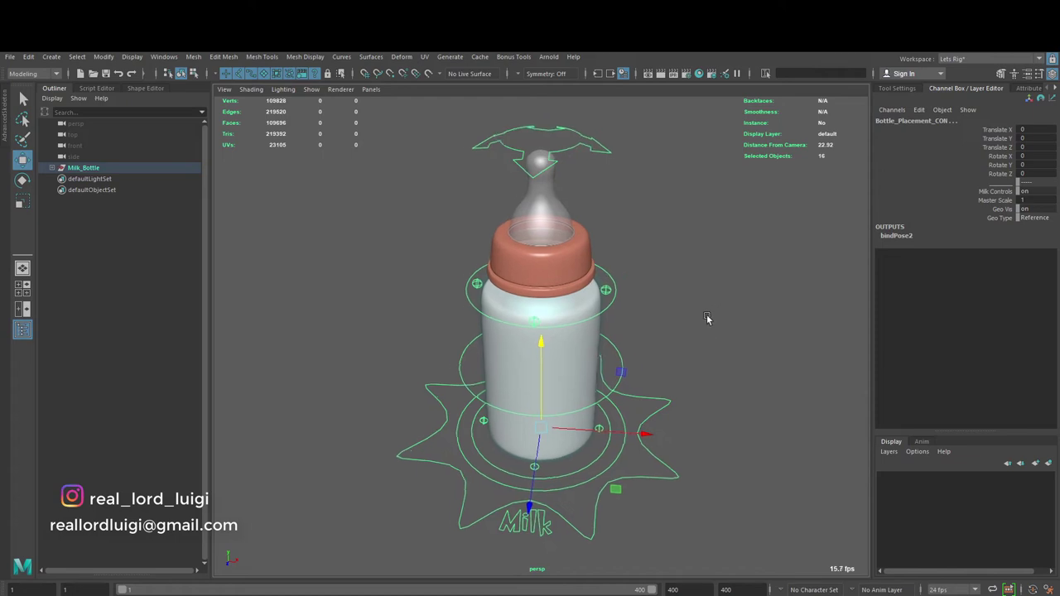
pyautogui.click(575, 159)
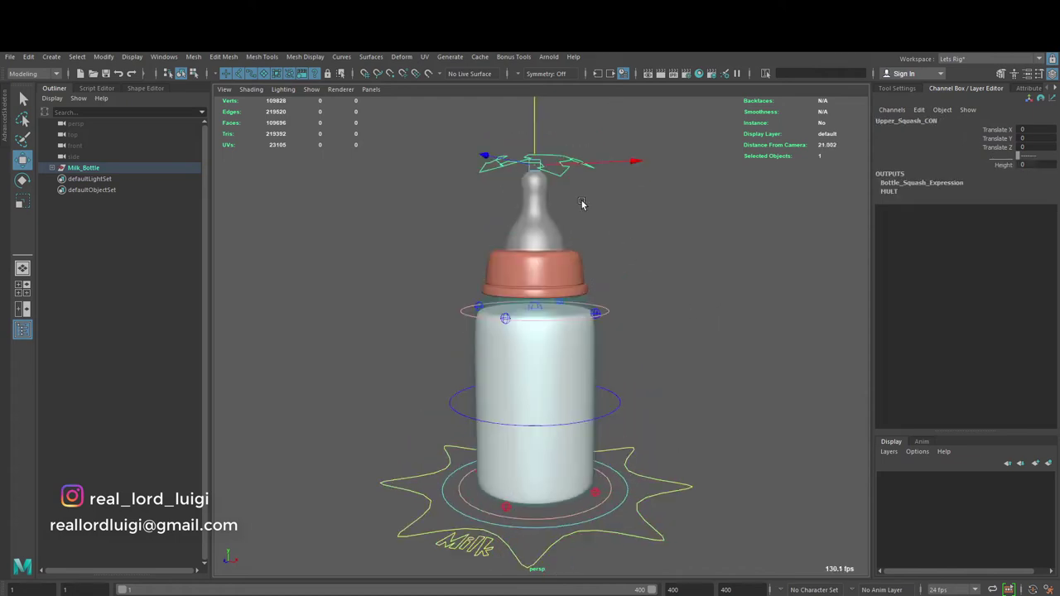
pyautogui.moveTo(544, 242); pyautogui.dragTo(544, 194)
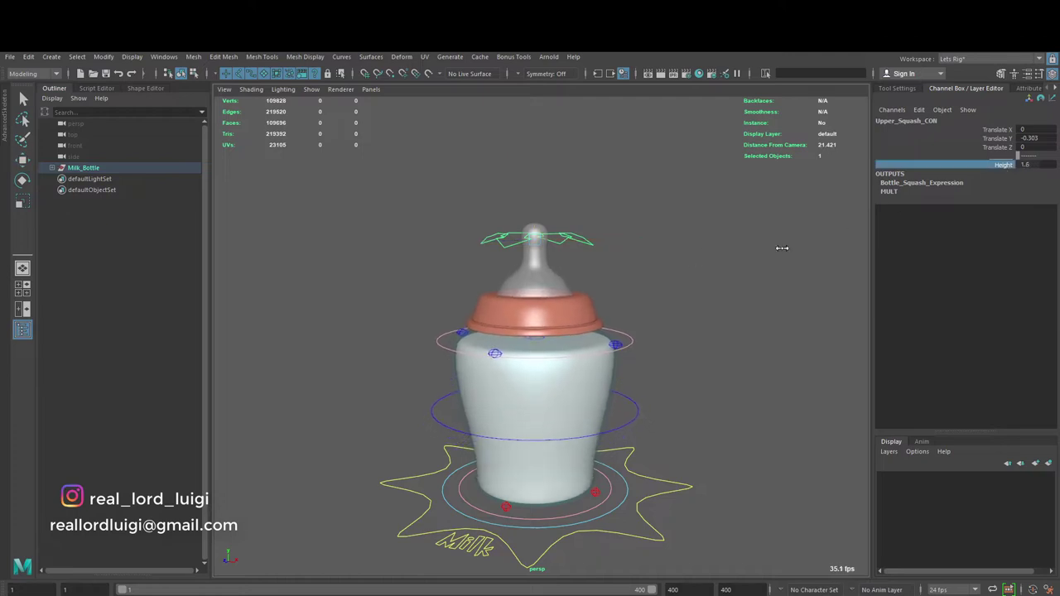
pyautogui.moveTo(781, 248); pyautogui.dragTo(769, 272, button='middle')
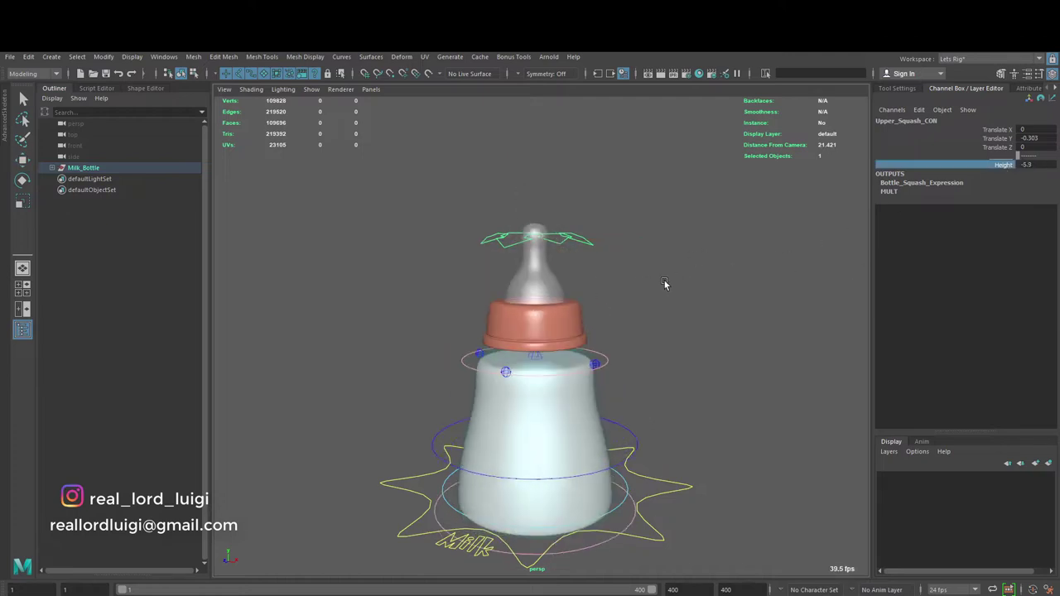
pyautogui.moveTo(664, 284)
pyautogui.mouseDown(button='middle')
pyautogui.moveTo(723, 274)
pyautogui.moveTo(657, 287)
pyautogui.moveTo(705, 276)
pyautogui.moveTo(696, 269)
pyautogui.mouseUp(button='middle')
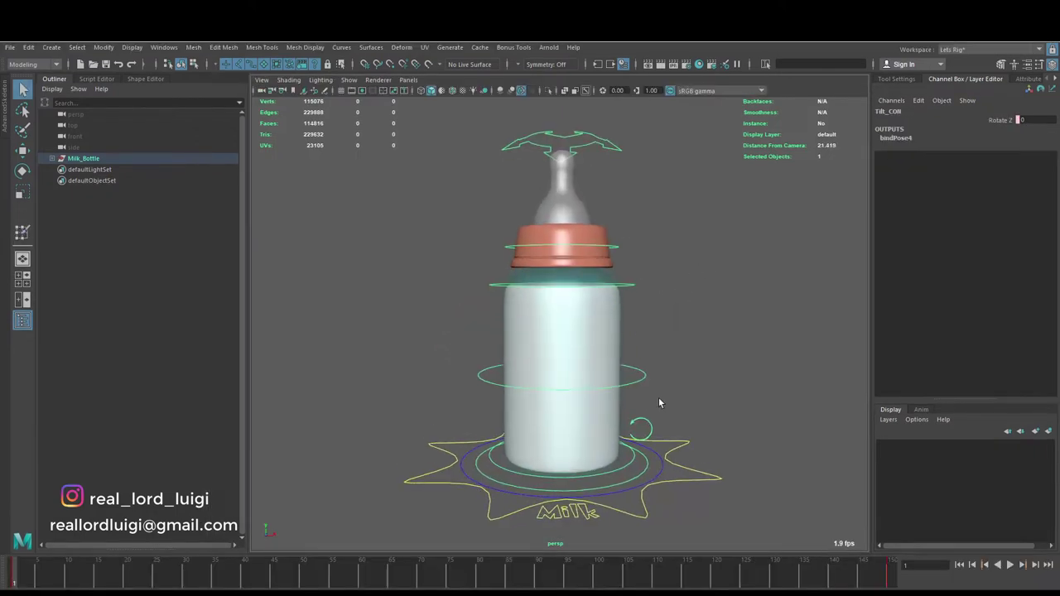
# Rotate Tilt_CON to about -20 in Z, then play and scrub the timeline to preview the tilt.
pyautogui.keyDown('alt'); pyautogui.moveTo(655, 437); pyautogui.dragTo(708, 395); pyautogui.keyUp('alt')
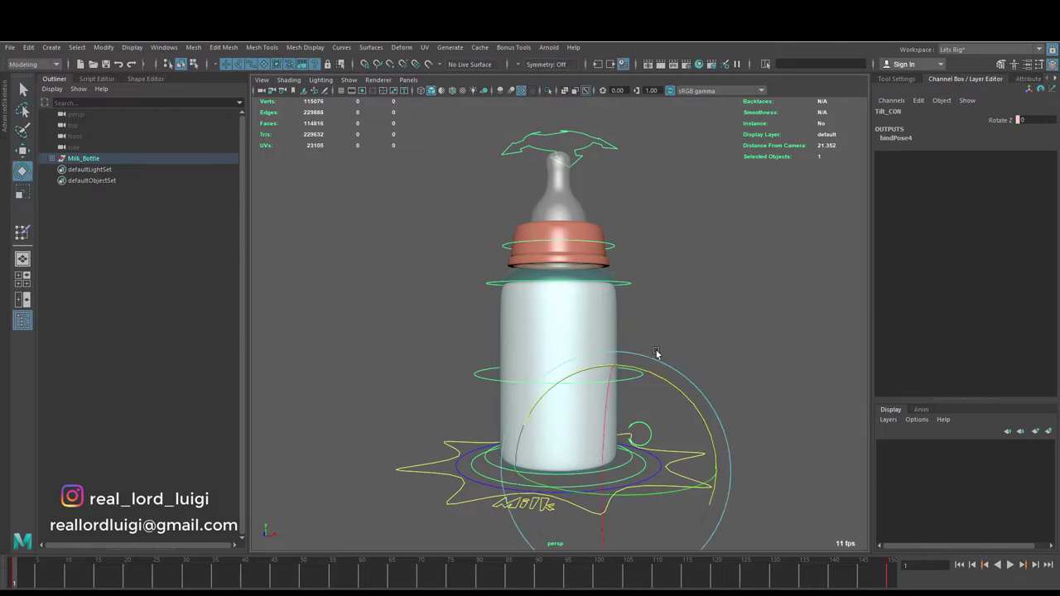
pyautogui.moveTo(673, 396)
pyautogui.mouseDown(button='middle')
pyautogui.moveTo(681, 407)
pyautogui.moveTo(688, 354)
pyautogui.mouseUp(button='middle')
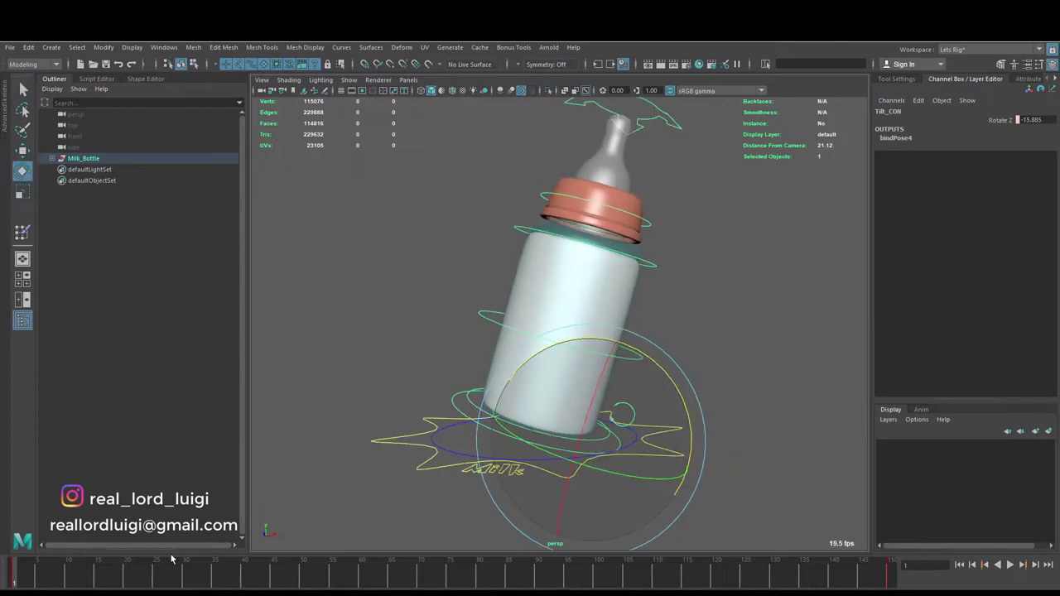
pyautogui.hotkey('alt', 'v')
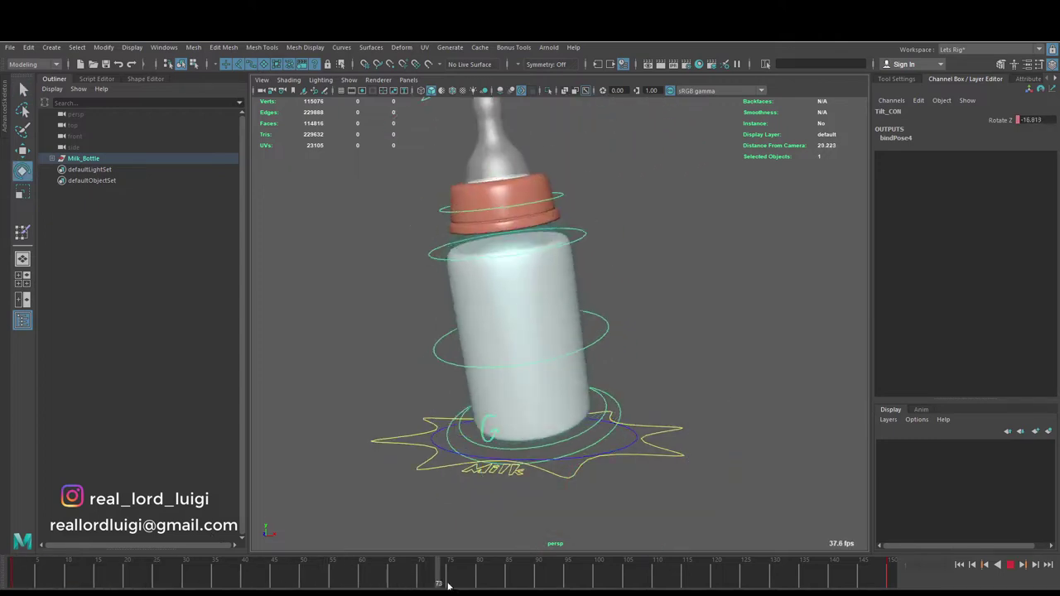
pyautogui.hotkey('alt', 'v')
pyautogui.moveTo(688, 438)
pyautogui.keyDown('alt'); pyautogui.mouseDown()
pyautogui.moveTo(695, 416)
pyautogui.moveTo(666, 404)
pyautogui.mouseUp(); pyautogui.keyUp('alt')
pyautogui.moveTo(172, 573)
pyautogui.mouseDown()
pyautogui.moveTo(342, 585)
pyautogui.moveTo(149, 578)
pyautogui.moveTo(800, 579)
pyautogui.mouseUp()
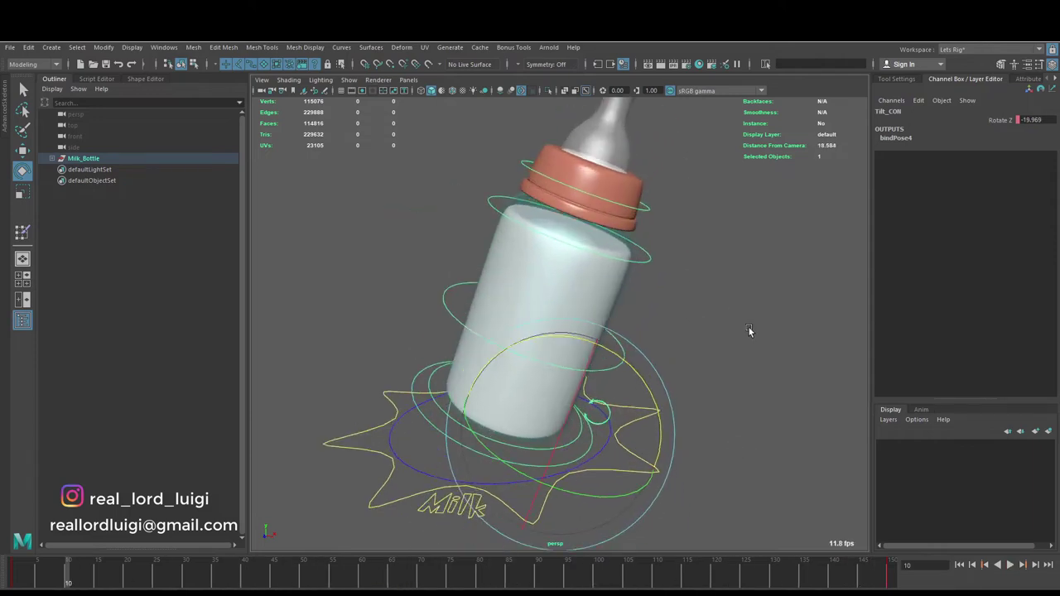
# Select Milk_Upper_CON and drag it down to Translate Y -0.7, draining the milk.
pyautogui.click(620, 422)
pyautogui.click(636, 425)
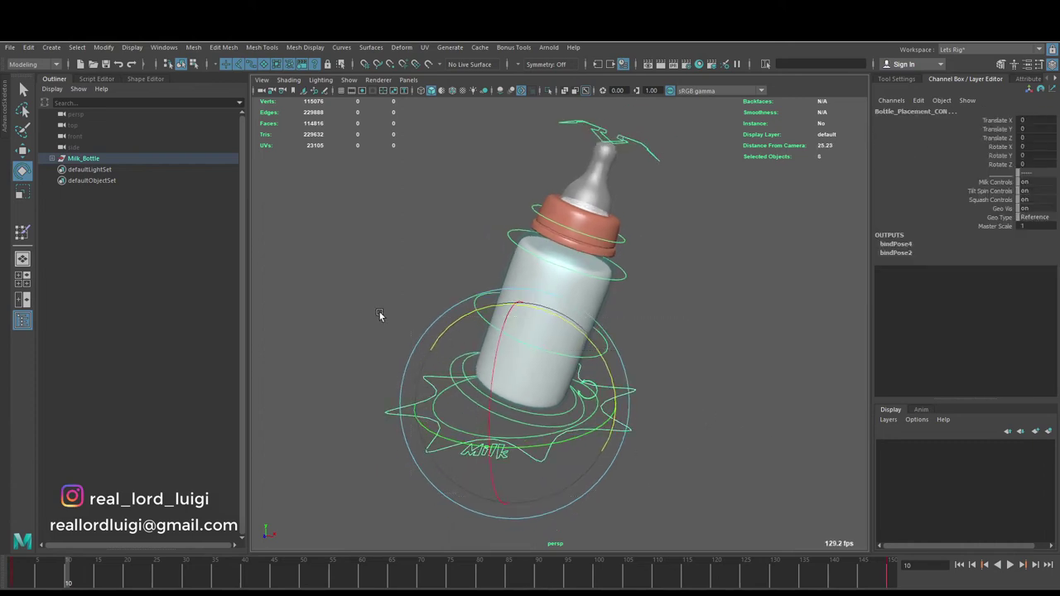
pyautogui.scroll(3, 474, 309)
pyautogui.click(622, 286)
pyautogui.press('w')
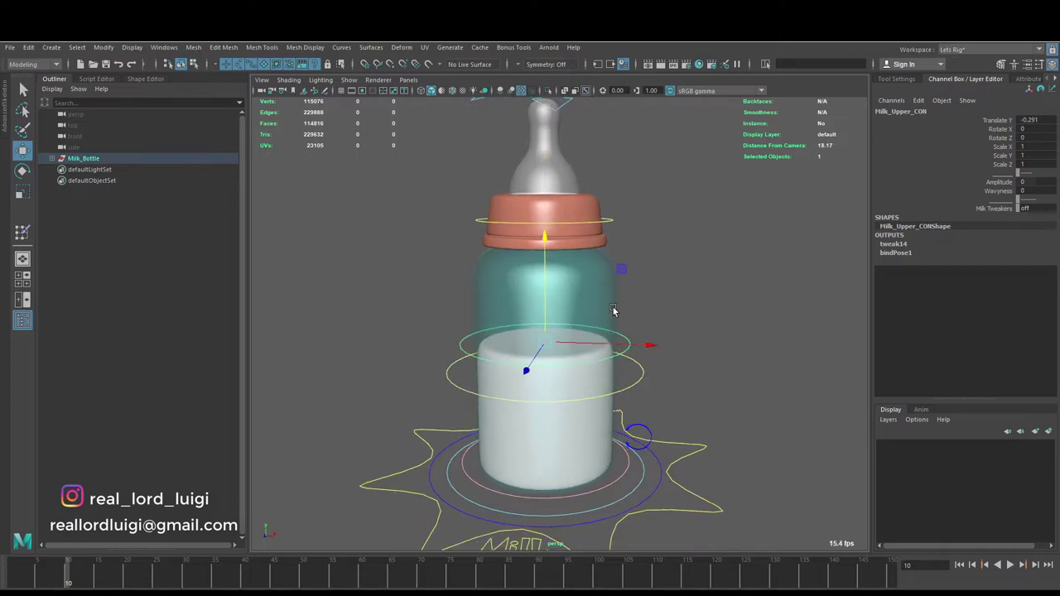
pyautogui.moveTo(546, 225); pyautogui.dragTo(539, 412)
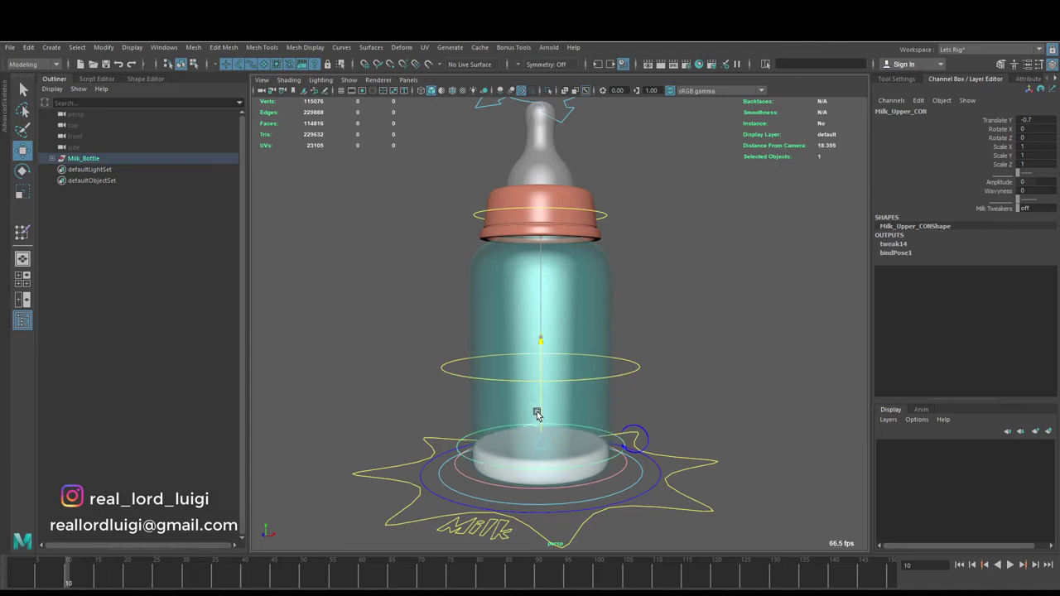
# Undo to restore full milk, then pick-walk up to Bottle_Placement_CON and frame the rig.
pyautogui.hotkey('ctrl', 'z')
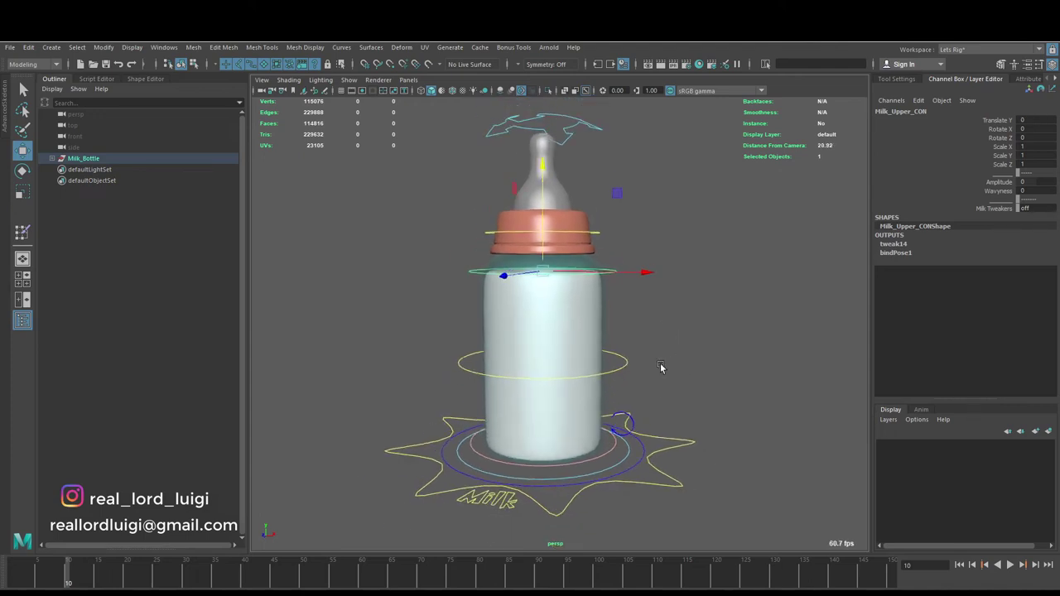
pyautogui.moveTo(681, 420); pyautogui.dragTo(694, 454)
pyautogui.press('w')
pyautogui.press('f')
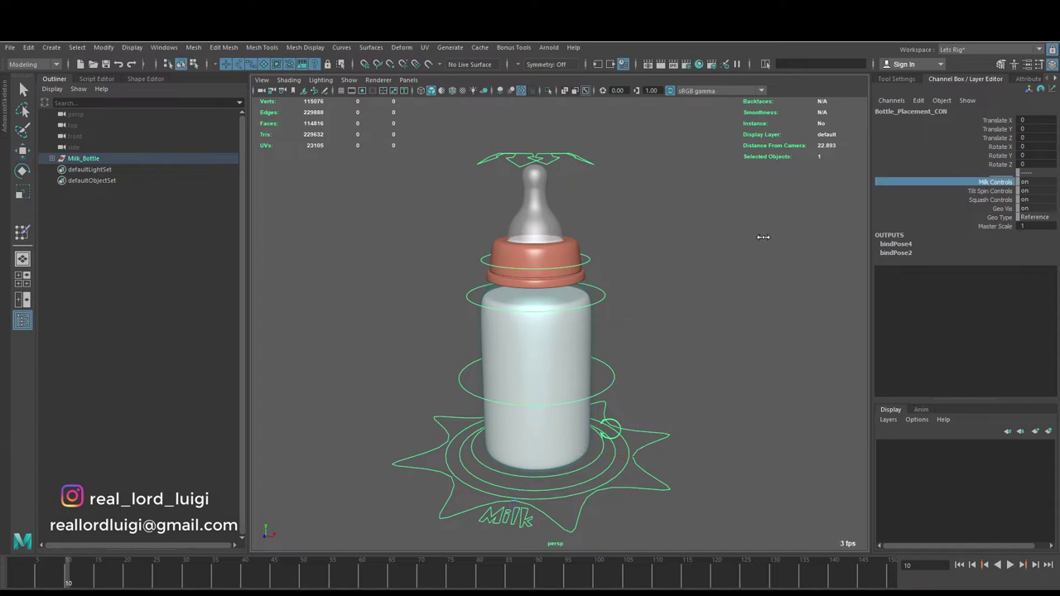
# Scrub Bottle_Placement_CON's Master Scale down to 0.1, then restore it to 1.
pyautogui.keyDown('alt'); pyautogui.moveTo(753, 276); pyautogui.dragTo(740, 286); pyautogui.keyUp('alt')
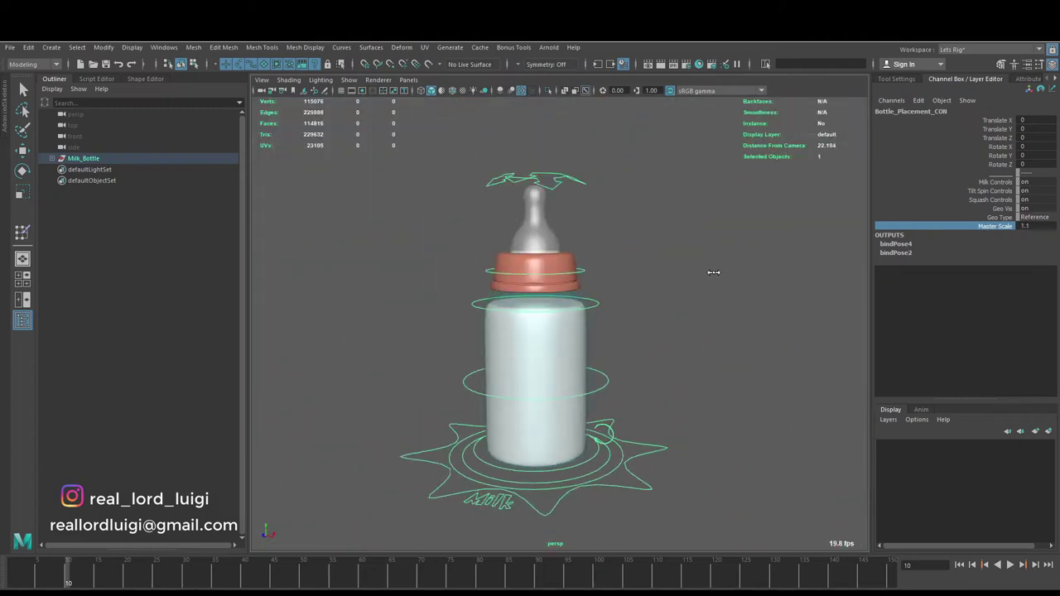
pyautogui.moveTo(710, 272); pyautogui.dragTo(714, 277, button='middle')
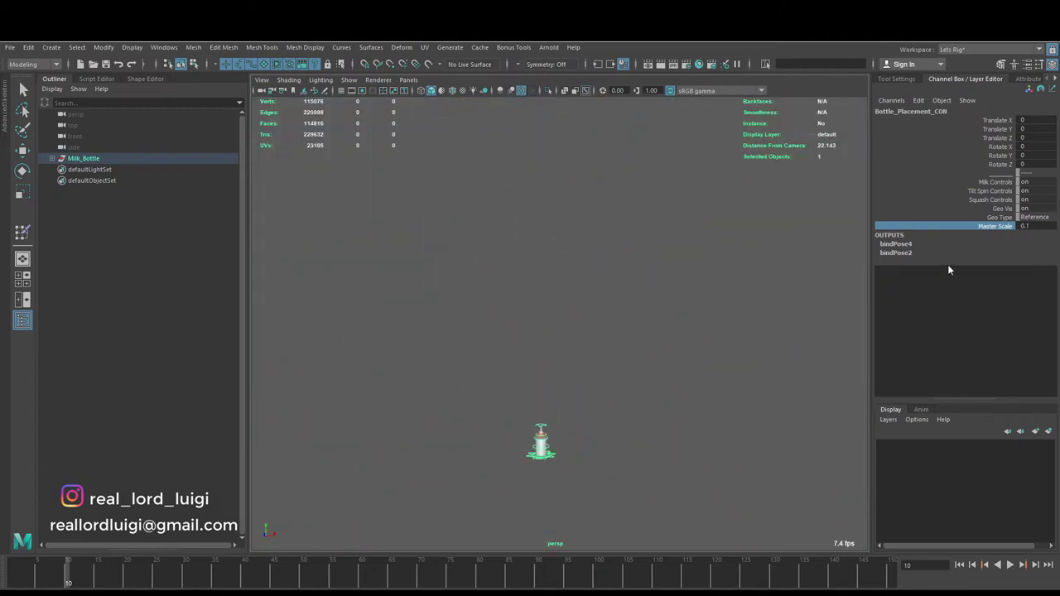
pyautogui.press('Return')
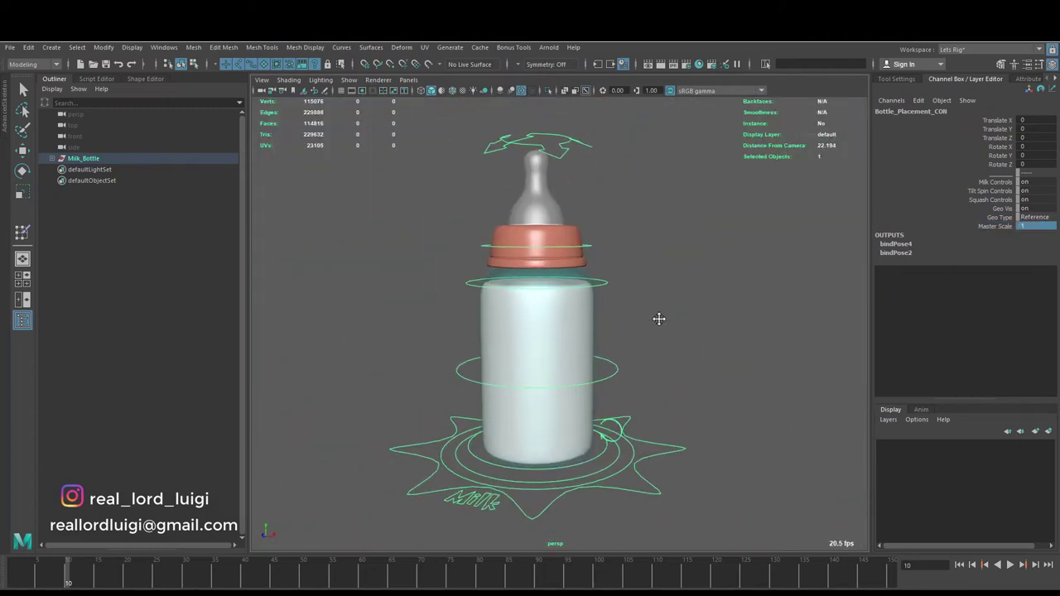
pyautogui.keyDown('alt'); pyautogui.moveTo(657, 315); pyautogui.dragTo(634, 291); pyautogui.keyUp('alt')
# Select the lid control and raise its nipple flow value to 10.
pyautogui.click(636, 291)
pyautogui.keyDown('alt'); pyautogui.moveTo(700, 297); pyautogui.dragTo(650, 307); pyautogui.keyUp('alt')
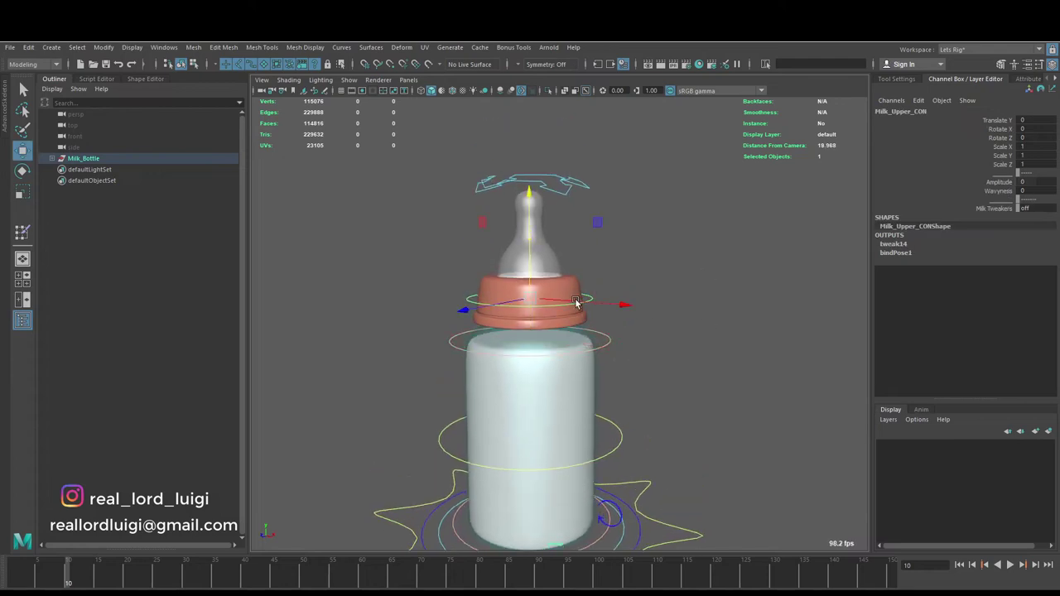
pyautogui.click(577, 303)
pyautogui.scroll(3, 662, 265)
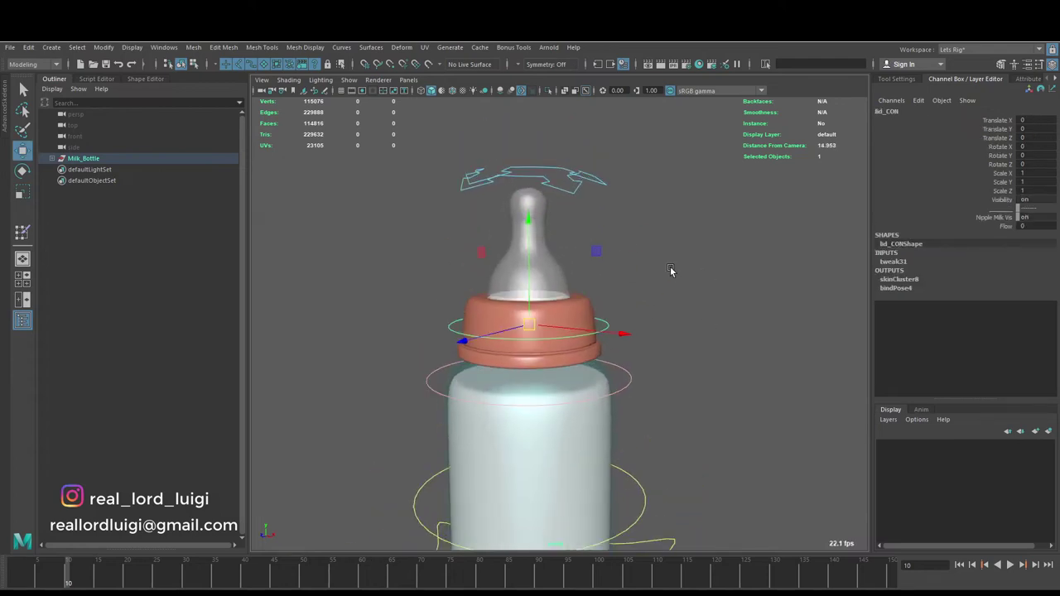
pyautogui.keyDown('alt'); pyautogui.moveTo(671, 270); pyautogui.dragTo(801, 259); pyautogui.keyUp('alt')
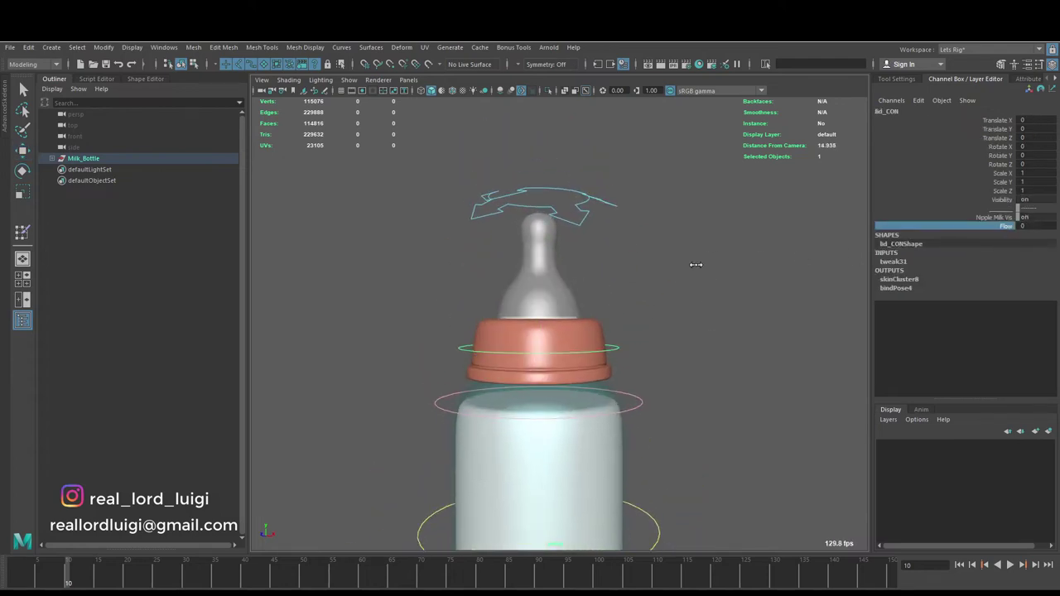
pyautogui.moveTo(733, 257); pyautogui.dragTo(691, 307, button='middle')
pyautogui.scroll(-3, 721, 284)
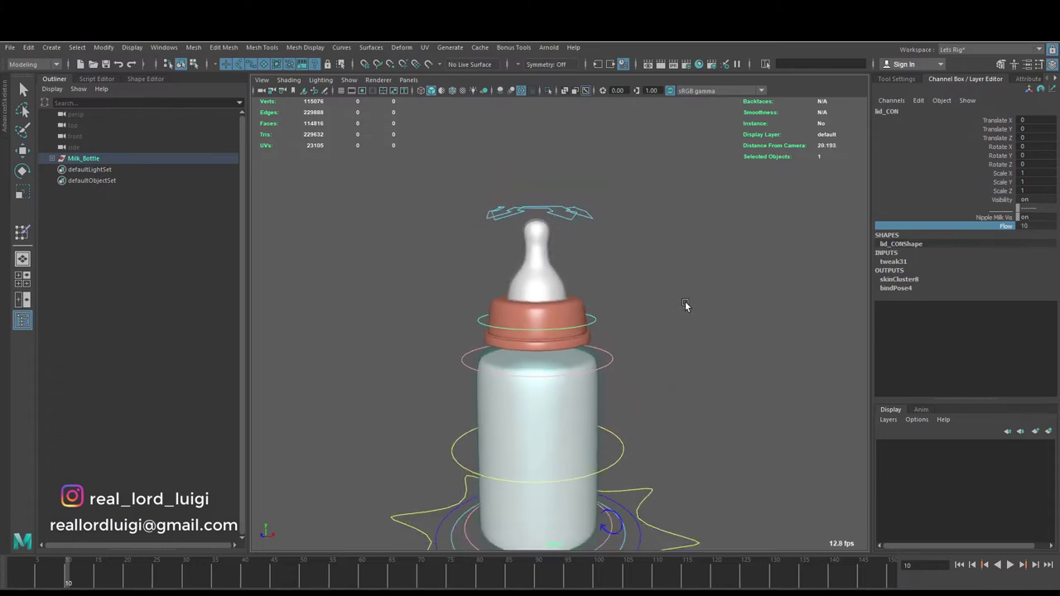
pyautogui.moveTo(687, 303)
pyautogui.keyDown('alt'); pyautogui.mouseDown()
pyautogui.moveTo(700, 279)
pyautogui.moveTo(615, 298)
pyautogui.mouseUp(); pyautogui.keyUp('alt')
# Select the upper milk control and add the bottom milk control to the selection.
pyautogui.click(612, 300)
pyautogui.press('w')
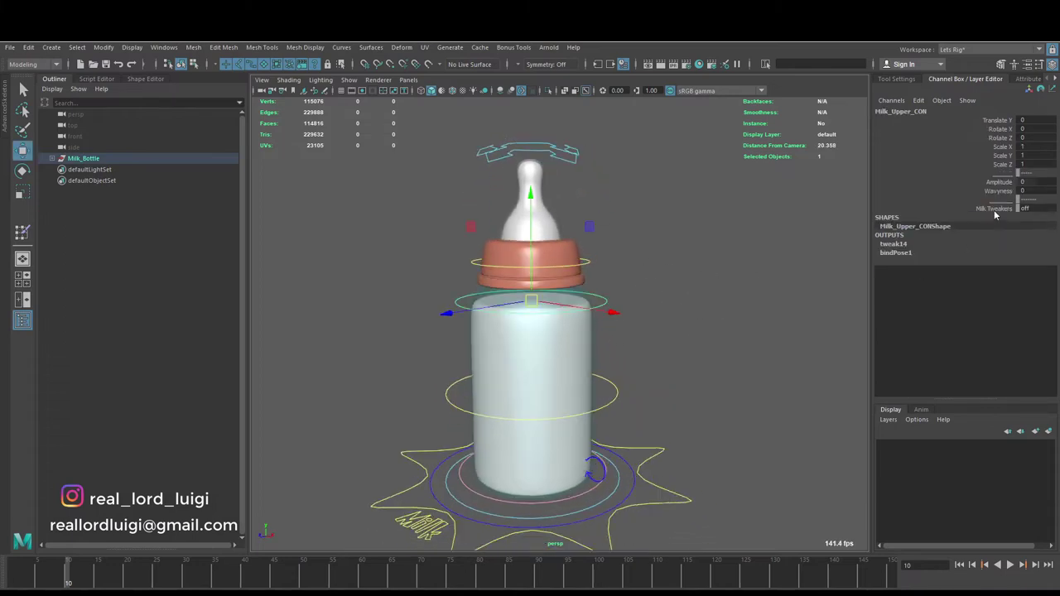
pyautogui.keyDown('shift'); pyautogui.click(601, 491); pyautogui.keyUp('shift')
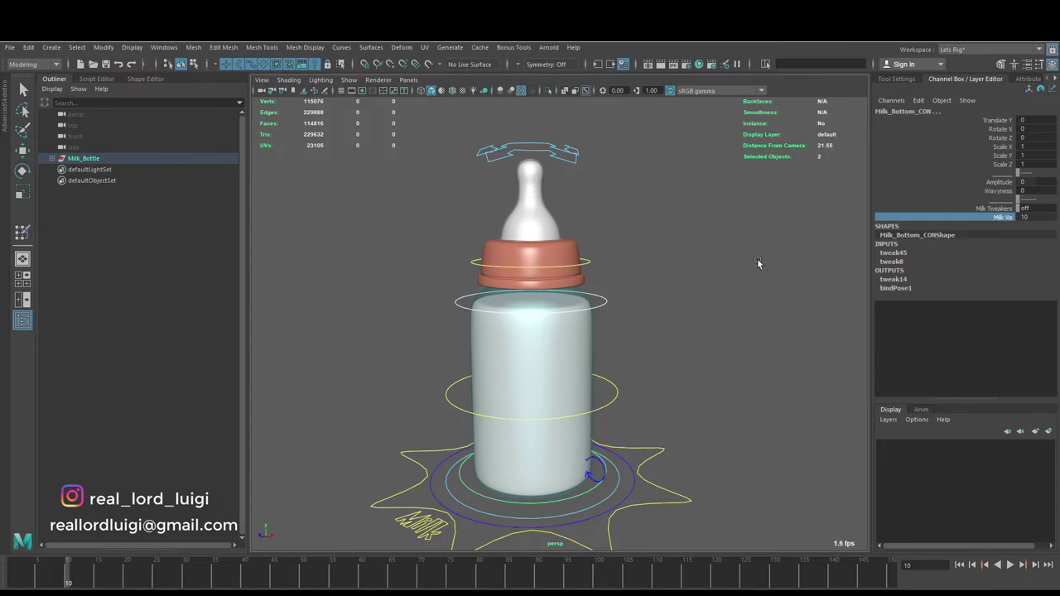
pyautogui.moveTo(734, 270)
pyautogui.keyDown('alt'); pyautogui.mouseDown()
pyautogui.moveTo(748, 262)
pyautogui.moveTo(726, 315)
pyautogui.mouseUp(); pyautogui.keyUp('alt')
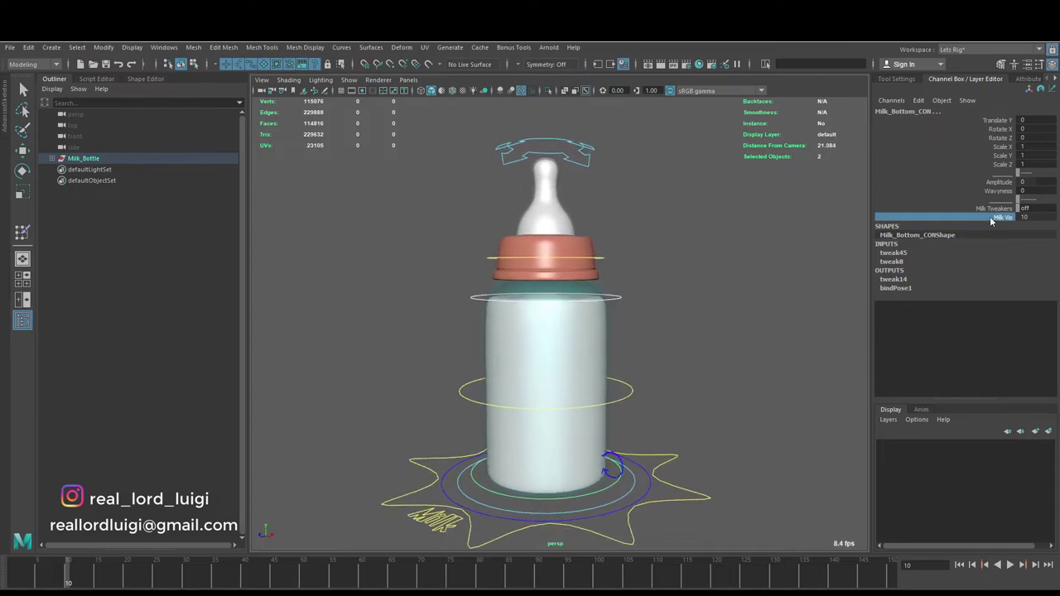
# On Milk_Bottom_CON, scrub Milk Vis to 0 and back to 10, and turn Milk Tweakers on.
pyautogui.click(695, 331)
pyautogui.keyDown('alt'); pyautogui.moveTo(668, 348); pyautogui.dragTo(569, 509); pyautogui.keyUp('alt')
pyautogui.click(569, 509)
pyautogui.moveTo(712, 267)
pyautogui.mouseDown(button='middle')
pyautogui.moveTo(669, 272)
pyautogui.moveTo(721, 267)
pyautogui.mouseUp(button='middle')
pyautogui.keyDown('alt'); pyautogui.moveTo(721, 267); pyautogui.dragTo(720, 303); pyautogui.keyUp('alt')
pyautogui.moveTo(719, 302)
pyautogui.mouseDown(button='middle')
pyautogui.moveTo(629, 293)
pyautogui.moveTo(781, 302)
pyautogui.mouseUp(button='middle')
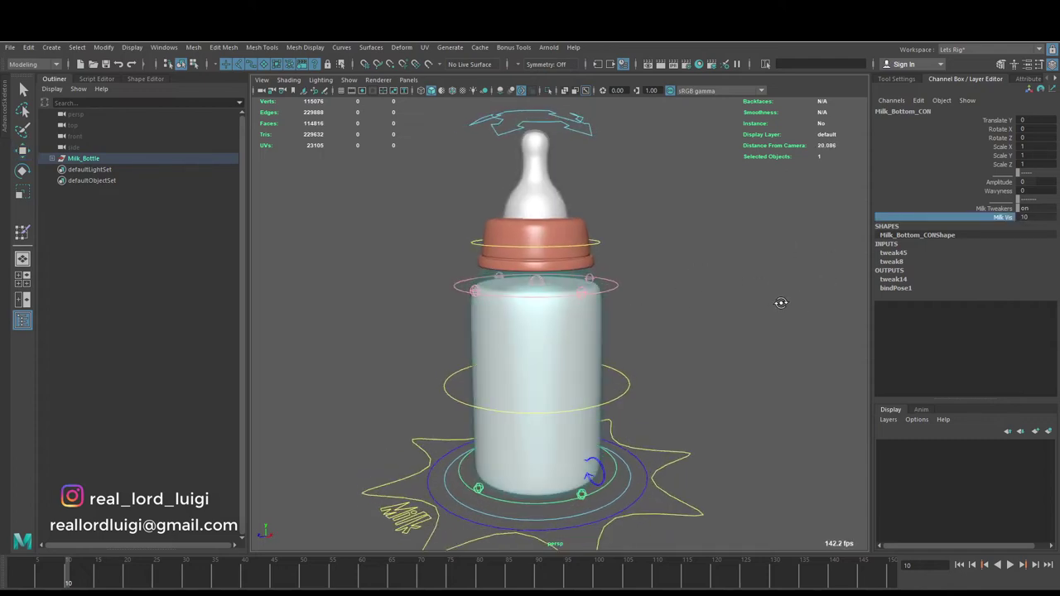
# Rotate and raise Bottle_Move_CON to tip the bottle onto its side.
pyautogui.click(621, 373)
pyautogui.press('e')
pyautogui.moveTo(568, 300); pyautogui.dragTo(552, 316)
pyautogui.press('w')
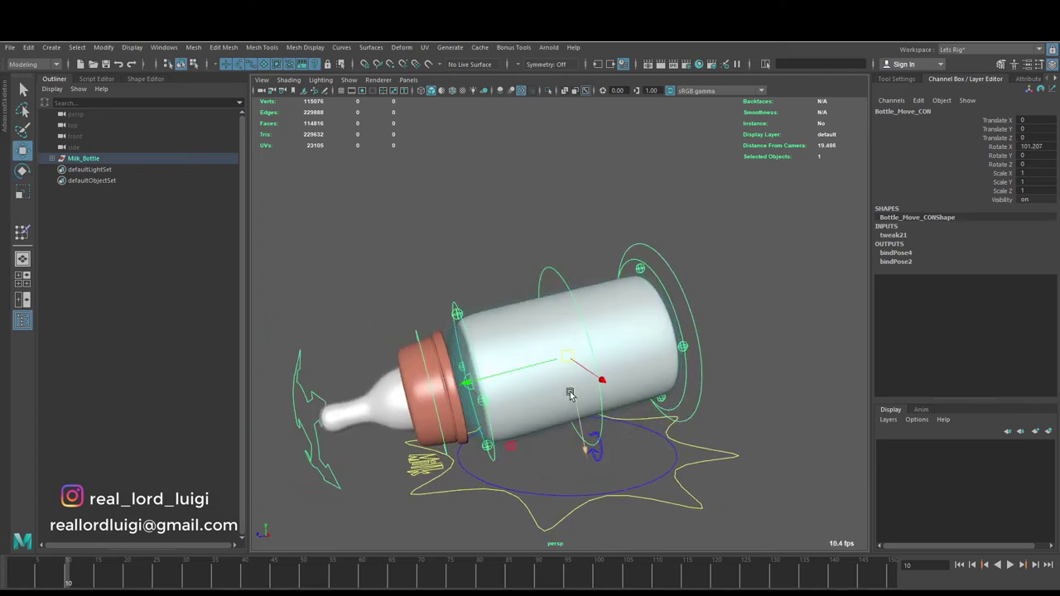
pyautogui.moveTo(568, 372); pyautogui.dragTo(549, 273)
pyautogui.moveTo(549, 273)
pyautogui.keyDown('alt'); pyautogui.mouseDown()
pyautogui.moveTo(539, 249)
pyautogui.moveTo(503, 246)
pyautogui.moveTo(769, 229)
pyautogui.mouseUp(); pyautogui.keyUp('alt')
pyautogui.press('e')
# Move Milk_Upper_CON to raise the milk's top surface slightly.
pyautogui.click(769, 229)
pyautogui.click(517, 277)
pyautogui.press('w')
pyautogui.moveTo(517, 277)
pyautogui.mouseDown()
pyautogui.moveTo(497, 257)
pyautogui.moveTo(646, 248)
pyautogui.moveTo(629, 290)
pyautogui.moveTo(596, 196)
pyautogui.mouseUp()
# Pull the Milk_bottom_03_CON tweak control to deform the milk surface.
pyautogui.click(654, 274)
pyautogui.click(631, 296)
pyautogui.click(612, 238)
pyautogui.moveTo(613, 237); pyautogui.dragTo(517, 279)
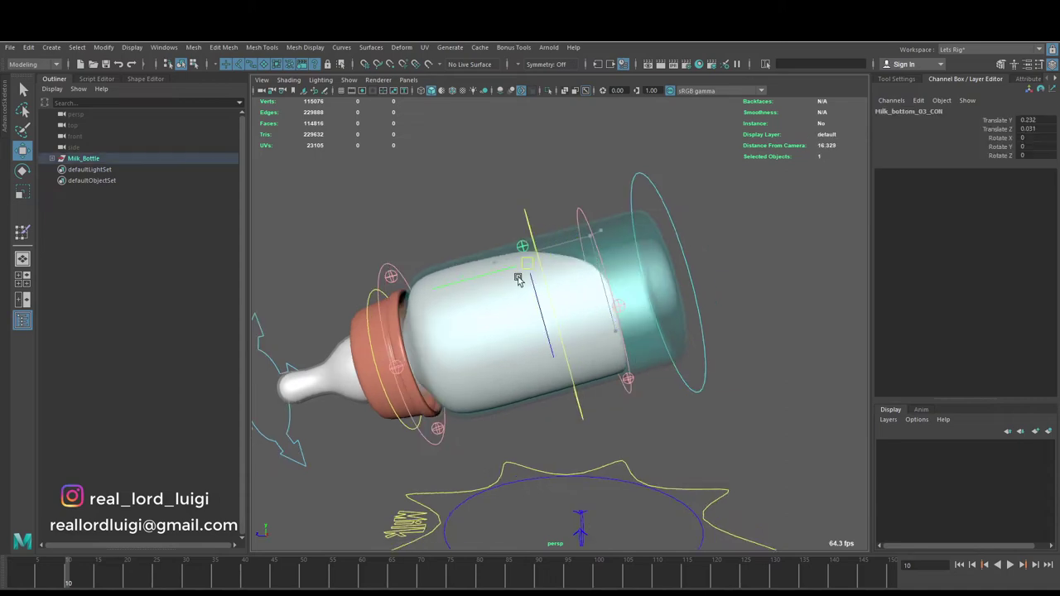
pyautogui.moveTo(735, 287)
pyautogui.keyDown('alt'); pyautogui.mouseDown()
pyautogui.moveTo(552, 367)
pyautogui.moveTo(596, 348)
pyautogui.moveTo(645, 345)
pyautogui.mouseUp(); pyautogui.keyUp('alt')
# Check the Milk_bottom_04 and 02 tweak controls, then select Milk_Bottom_CON for rotation.
pyautogui.click(608, 352)
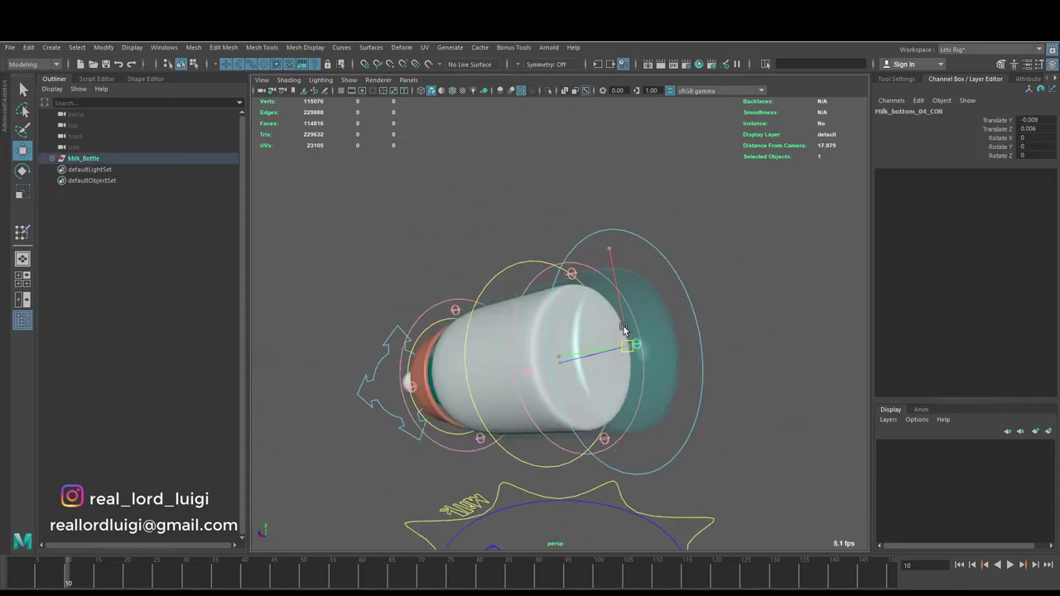
pyautogui.scroll(2, 512, 384)
pyautogui.click(570, 368)
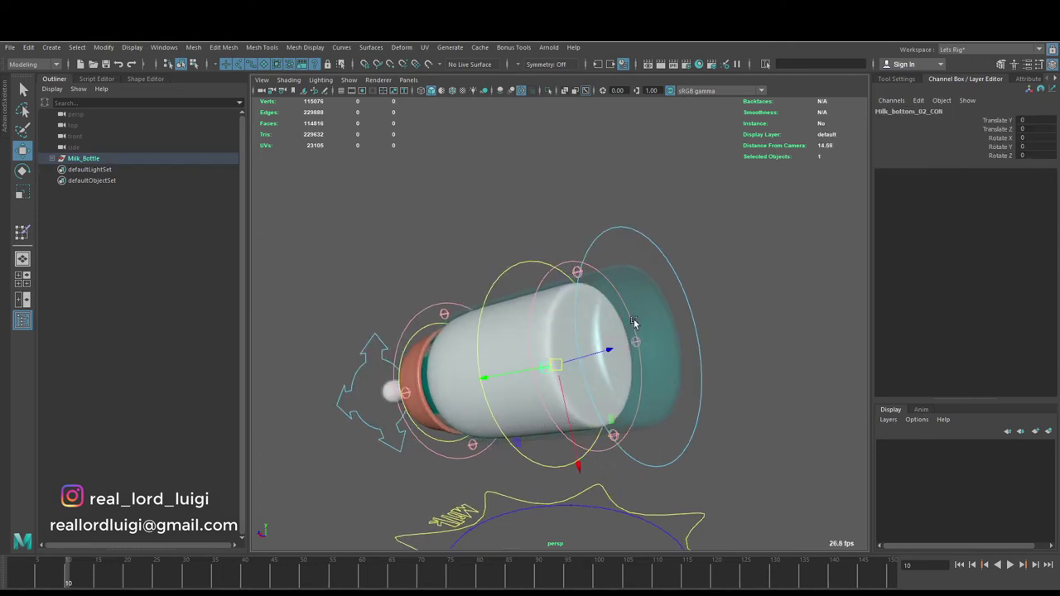
pyautogui.moveTo(634, 323)
pyautogui.keyDown('alt'); pyautogui.mouseDown()
pyautogui.moveTo(580, 340)
pyautogui.moveTo(969, 215)
pyautogui.mouseUp(); pyautogui.keyUp('alt')
pyautogui.click(551, 342)
pyautogui.press('e')
# Raise the milk's Amplitude and push Waviness to 10, then orbit to inspect the wavy surface.
pyautogui.click(1027, 182)
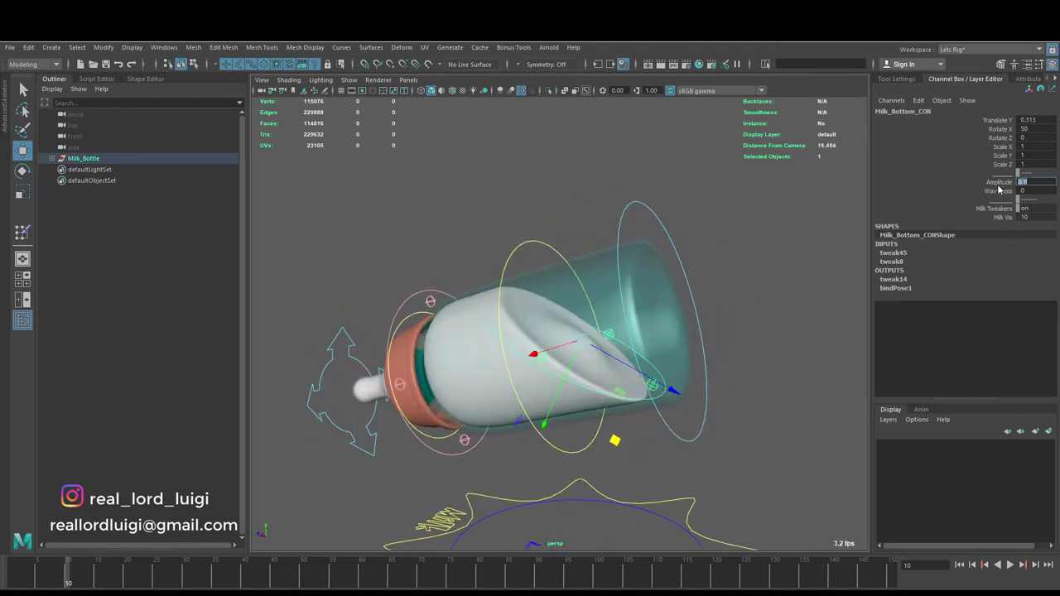
pyautogui.moveTo(666, 284); pyautogui.dragTo(711, 271, button='middle')
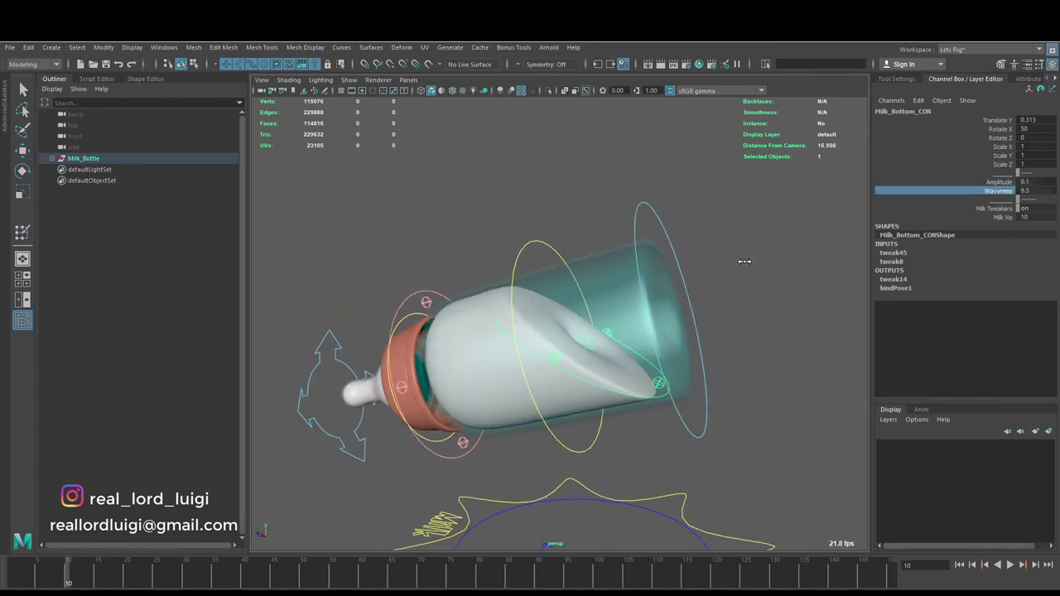
pyautogui.keyDown('alt'); pyautogui.moveTo(745, 261); pyautogui.dragTo(700, 282); pyautogui.keyUp('alt')
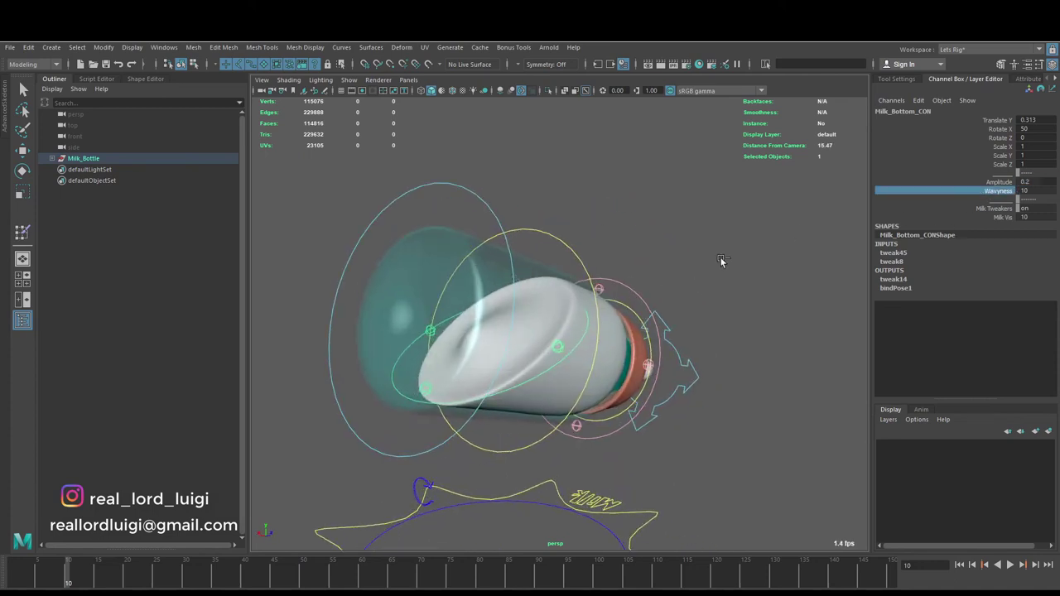
pyautogui.moveTo(751, 296)
pyautogui.keyDown('alt'); pyautogui.mouseDown()
pyautogui.moveTo(674, 296)
pyautogui.moveTo(672, 282)
pyautogui.mouseUp(); pyautogui.keyUp('alt')
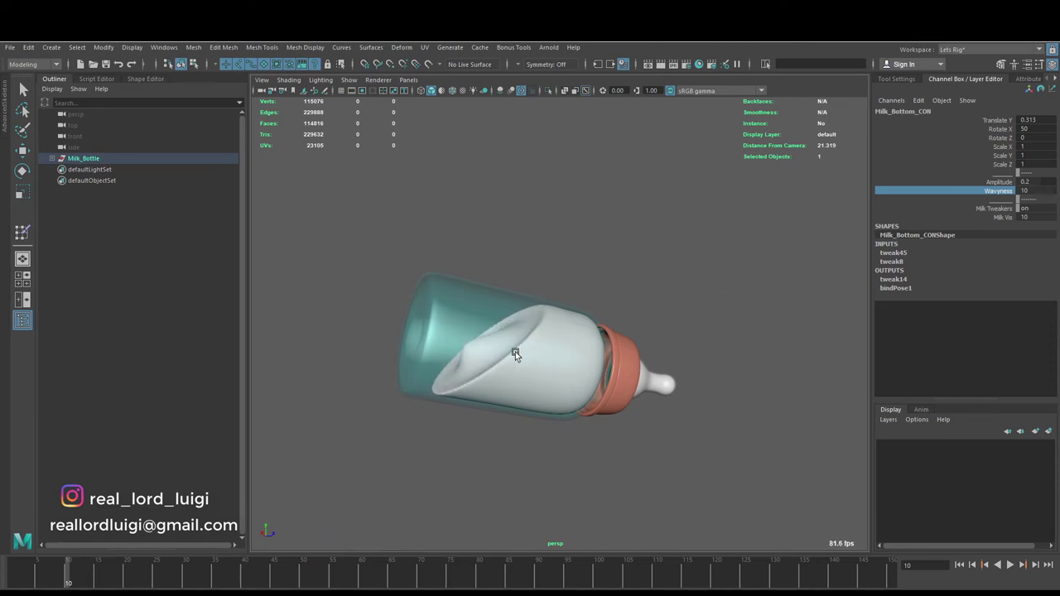
pyautogui.keyDown('alt'); pyautogui.moveTo(515, 355); pyautogui.dragTo(684, 291); pyautogui.keyUp('alt')
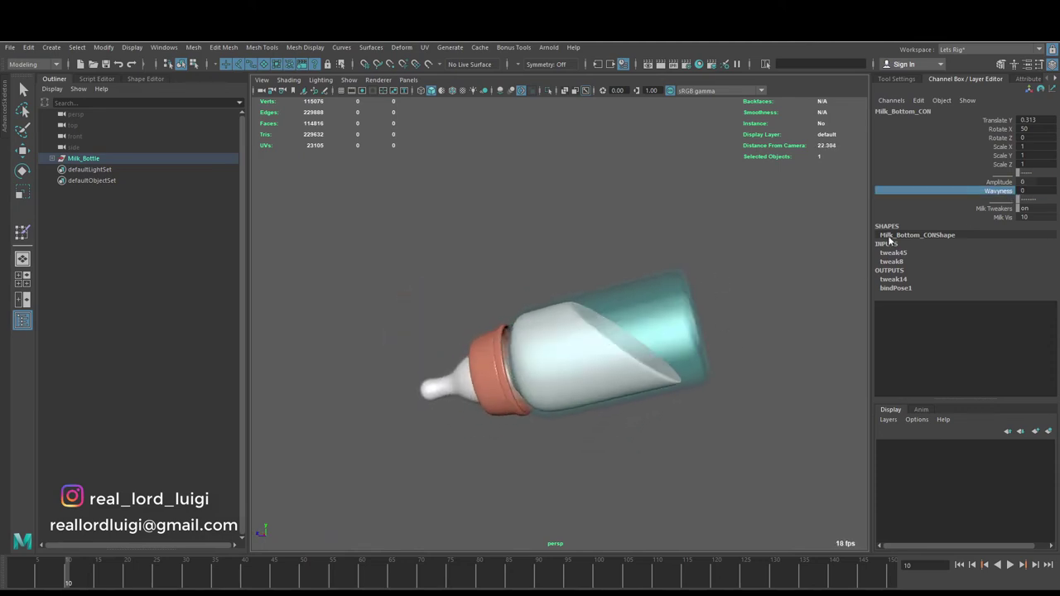
pyautogui.keyDown('alt'); pyautogui.moveTo(717, 294); pyautogui.dragTo(469, 304); pyautogui.keyUp('alt')
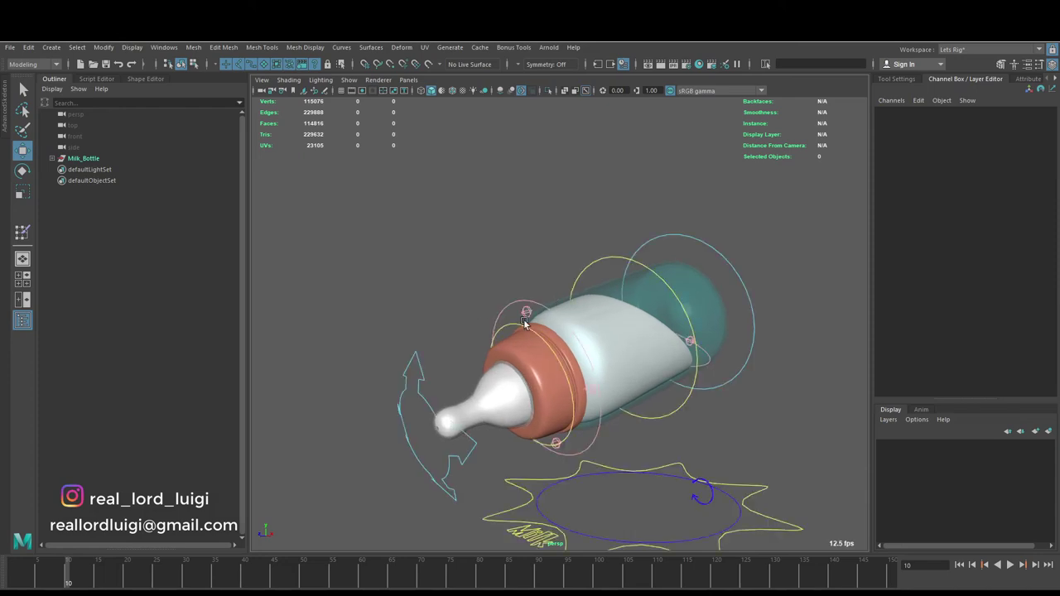
# Check lid_CON's nipple-flow settings and bring the bottle back upright with flat milk.
pyautogui.click(525, 323)
pyautogui.keyDown('alt'); pyautogui.moveTo(525, 323); pyautogui.dragTo(795, 250); pyautogui.keyUp('alt')
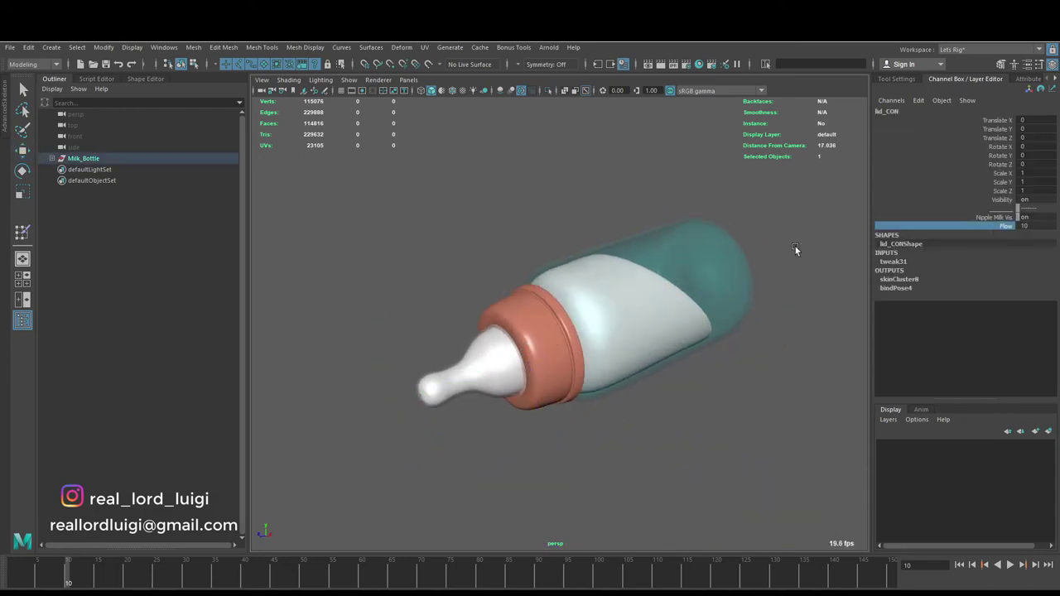
pyautogui.click(724, 275)
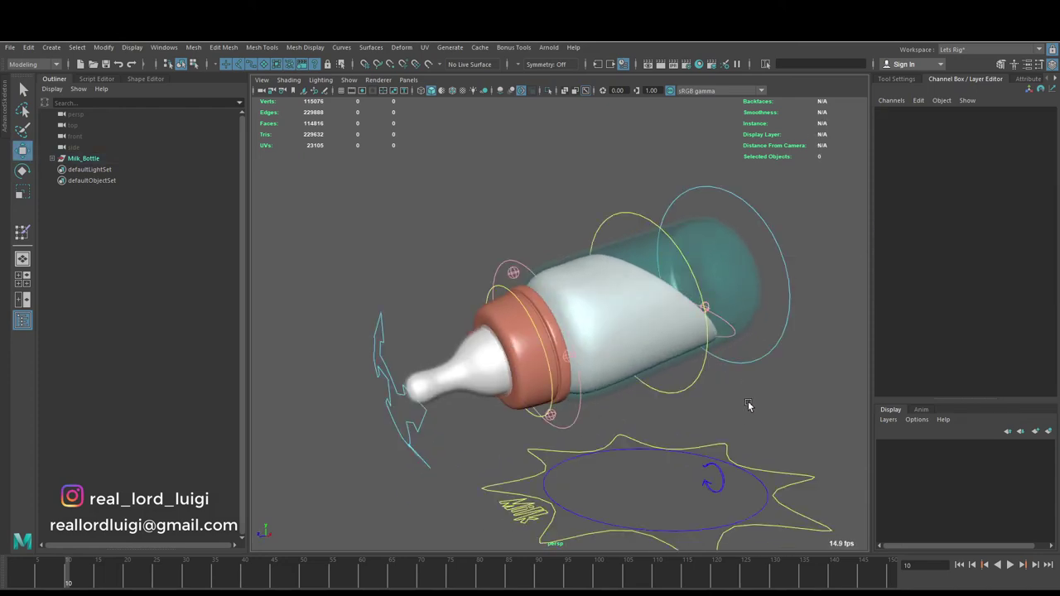
pyautogui.moveTo(724, 276)
pyautogui.mouseDown()
pyautogui.moveTo(804, 461)
pyautogui.moveTo(648, 296)
pyautogui.mouseUp()
# Rotate Milk_Upper_CON to slant the milk's top surface (Rotate X 4.574, Z -9.972).
pyautogui.scroll(-3, 648, 295)
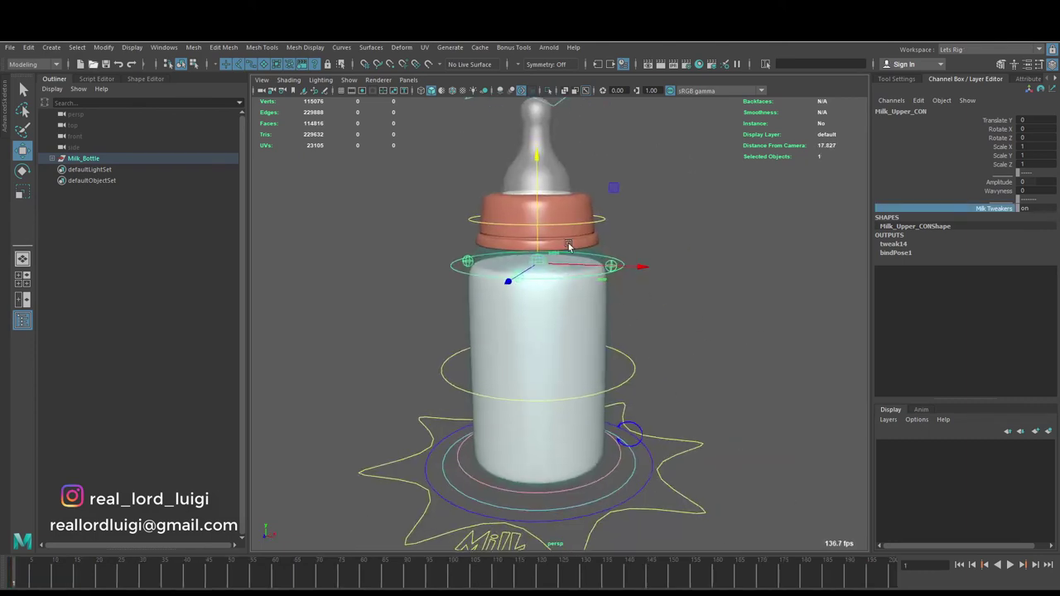
pyautogui.click(508, 279)
pyautogui.press('e')
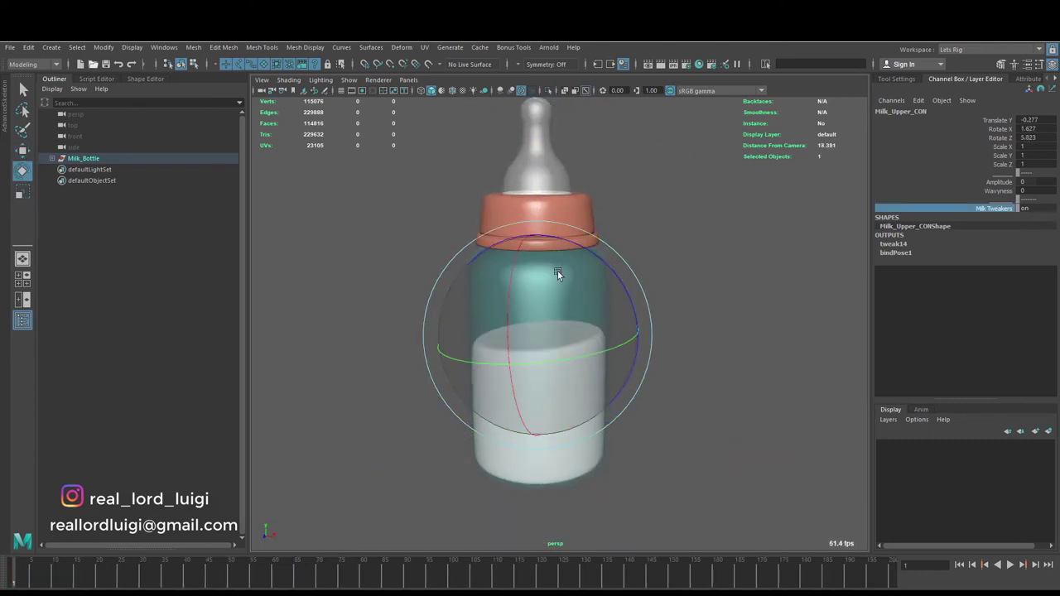
pyautogui.moveTo(589, 296)
pyautogui.mouseDown()
pyautogui.moveTo(581, 297)
pyautogui.moveTo(599, 333)
pyautogui.moveTo(572, 353)
pyautogui.moveTo(568, 341)
pyautogui.moveTo(568, 355)
pyautogui.moveTo(565, 329)
pyautogui.moveTo(583, 329)
pyautogui.mouseUp()
pyautogui.press('w')
pyautogui.press('e')
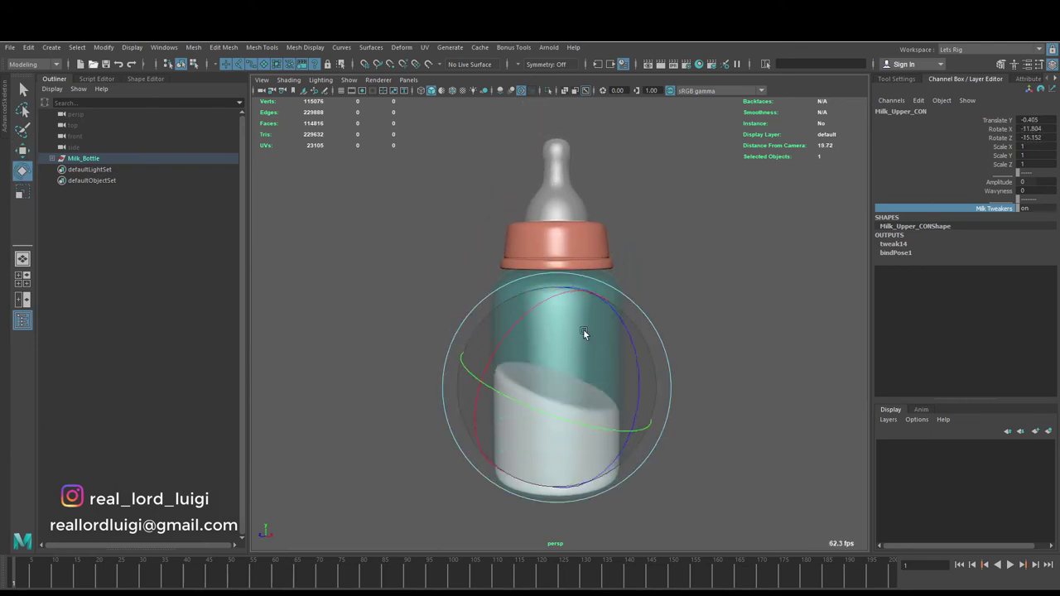
# Undo the tilt to return the milk upright, then select the Tilt_CON curve.
pyautogui.hotkey('ctrl', 'z')
pyautogui.hotkey('ctrl', 'z')
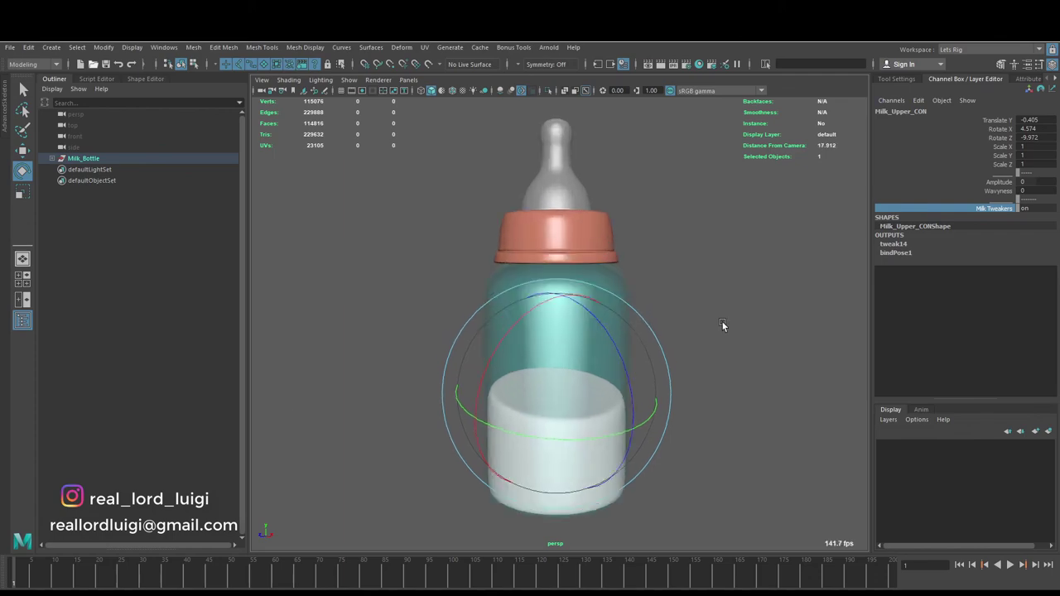
pyautogui.hotkey('ctrl', 'z')
pyautogui.click(633, 400)
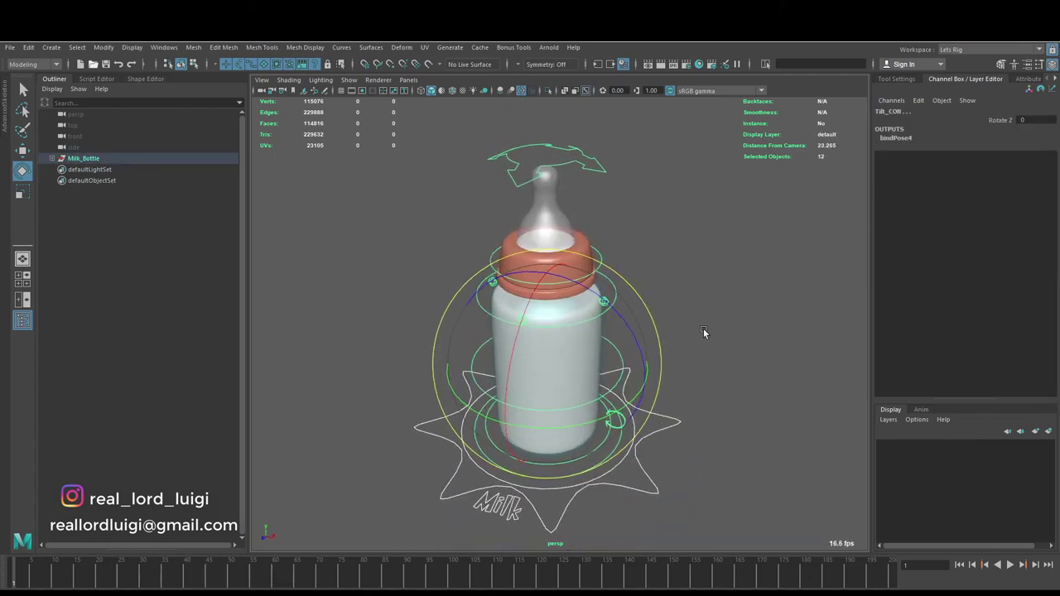